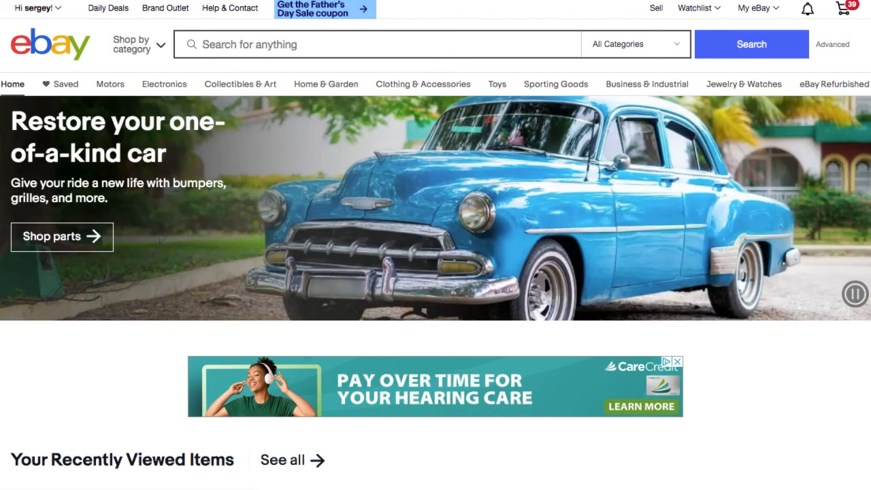
Step: Go from the eBay home page to the Seller Hub and open its Marketing summary page
mouse_move(760, 10)
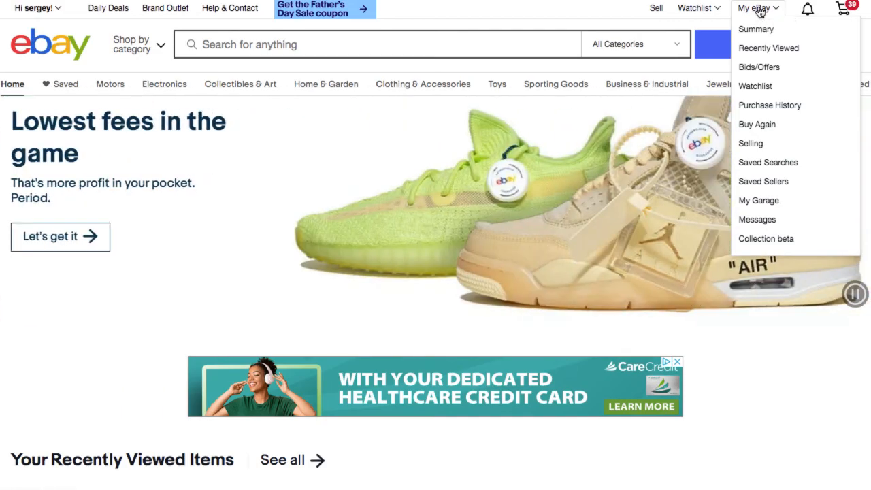
click(760, 9)
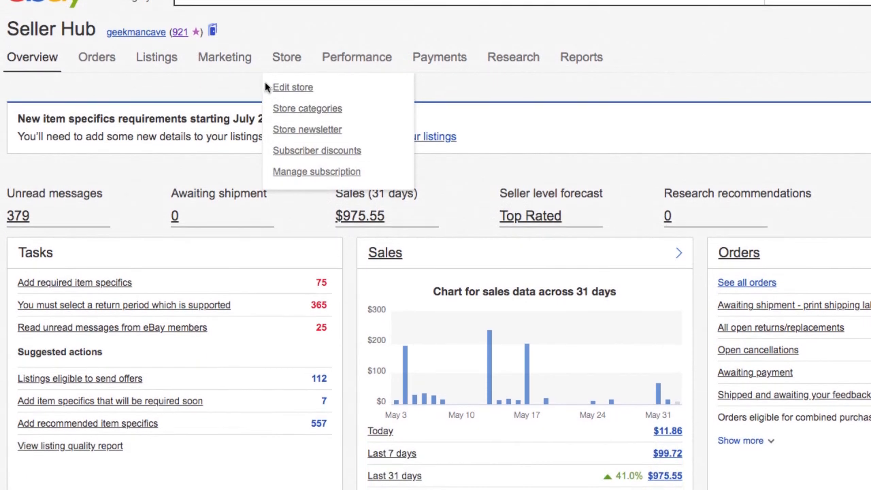
mouse_move(230, 112)
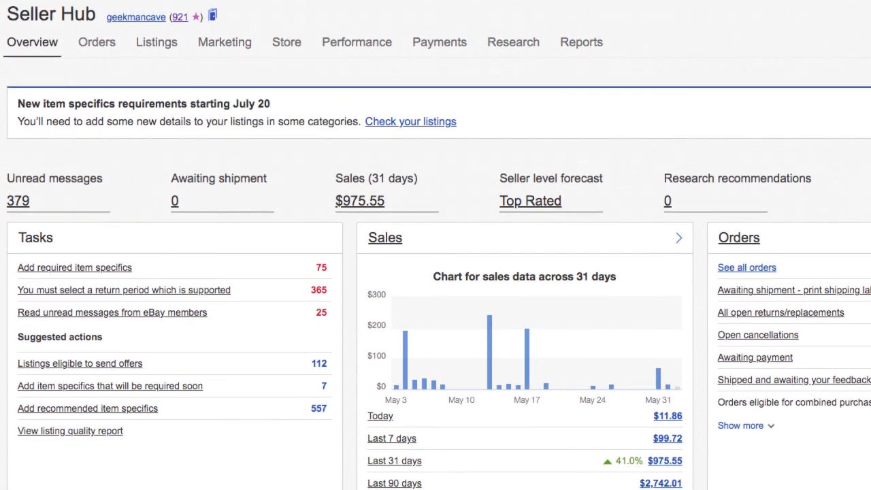
mouse_move(246, 52)
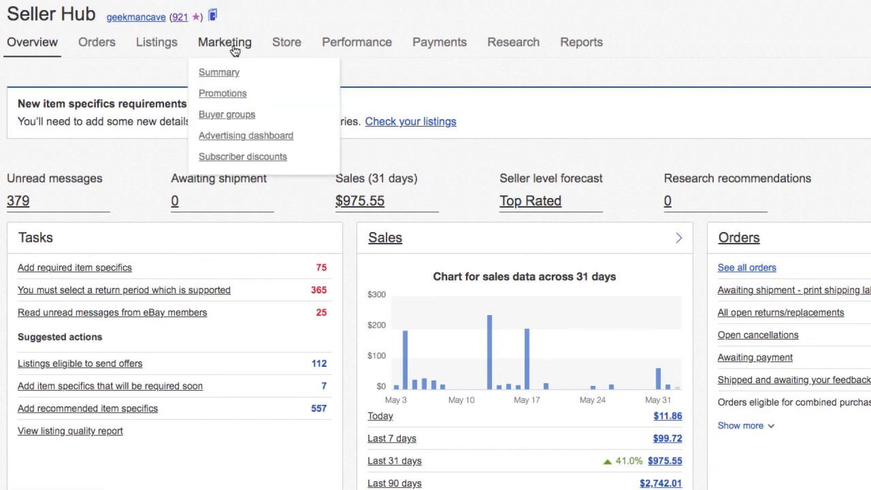
click(233, 51)
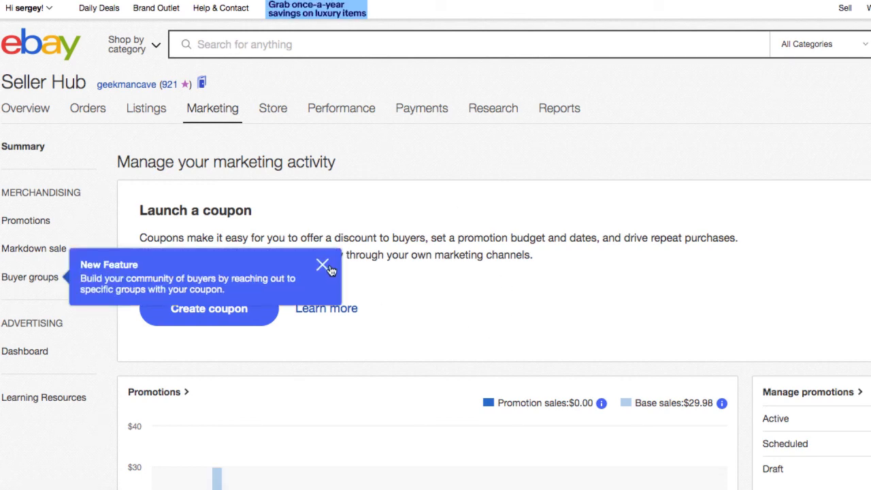
Step: Dismiss the new-feature notice about buyer groups and look over the coupon and promotion sections of the marketing page
click(328, 267)
scroll(531, 276, down, 1)
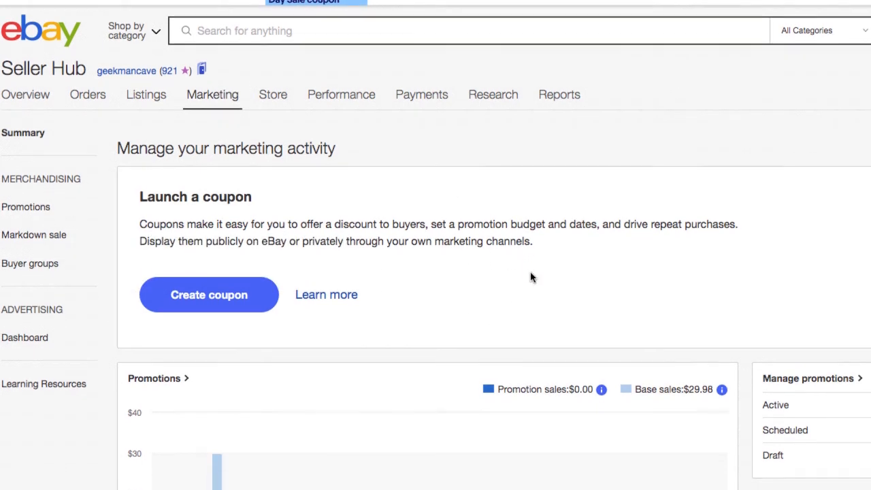
scroll(531, 277, down, 5)
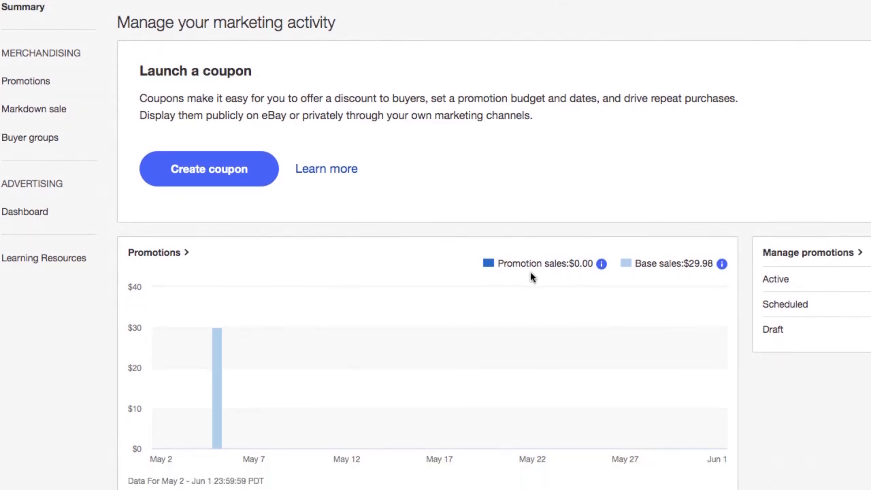
click(222, 181)
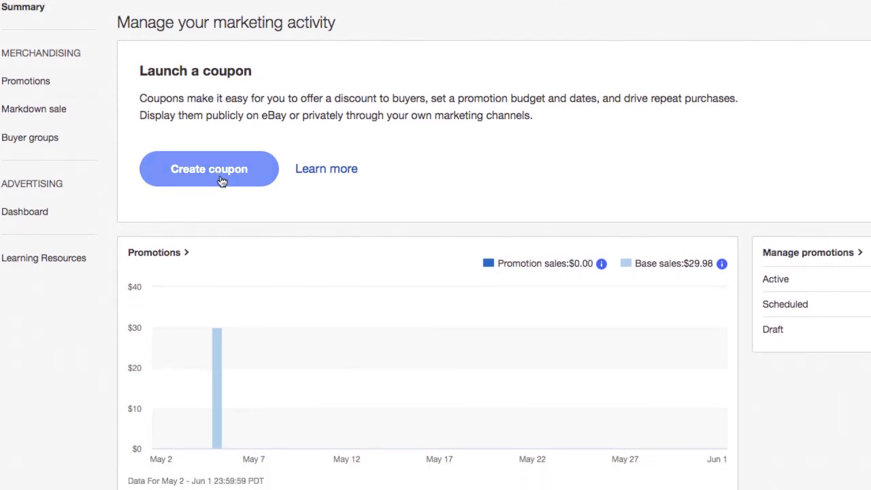
Step: Start creating an order discount promotion from the promotions management page
click(46, 114)
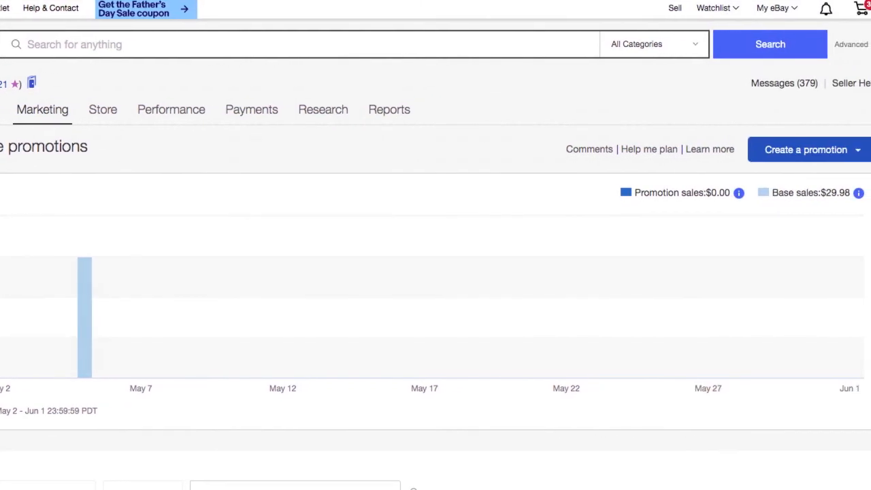
click(797, 157)
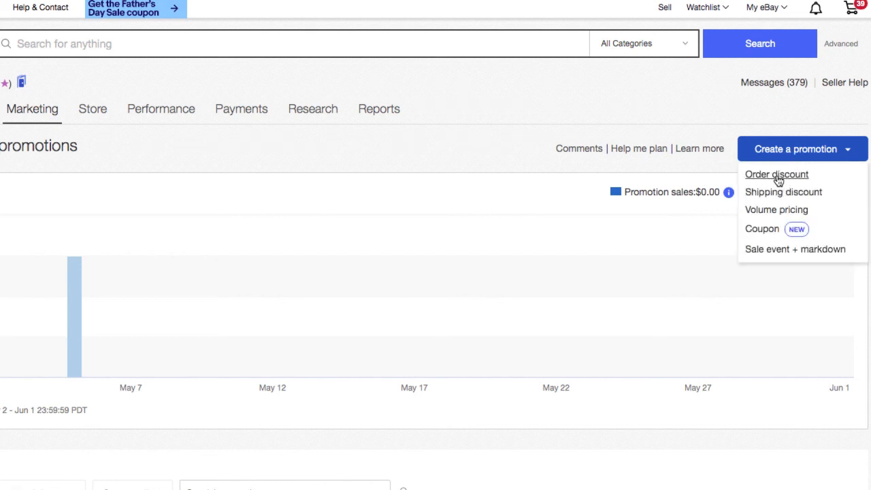
click(779, 176)
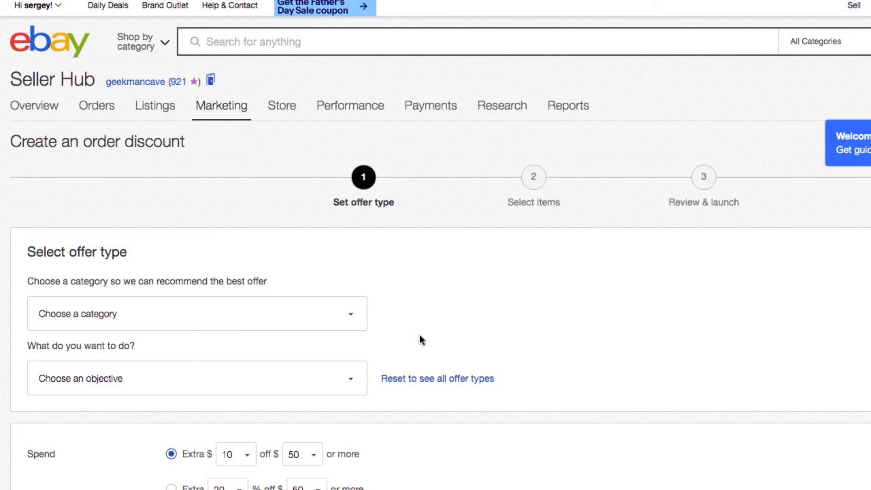
Step: Set the order discount's category to Collectibles and art and its objective to Attract buyers at peak shopping times
click(197, 313)
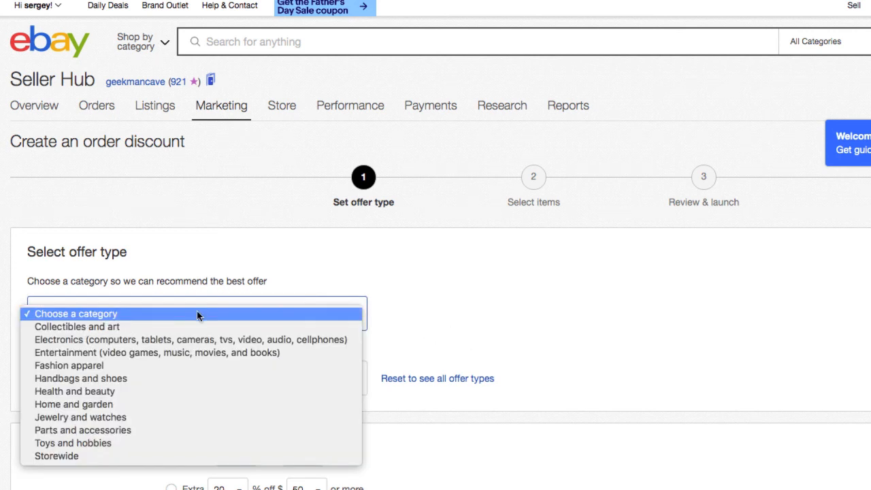
click(147, 327)
scroll(367, 345, down, 5)
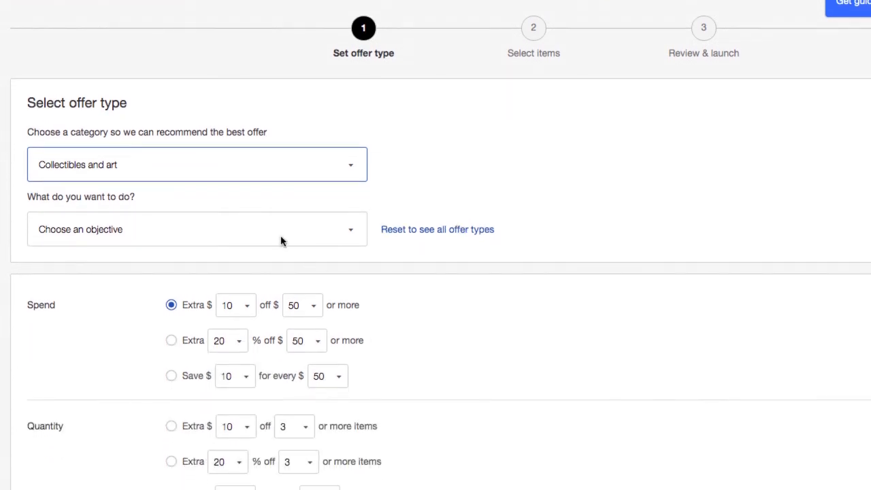
click(281, 239)
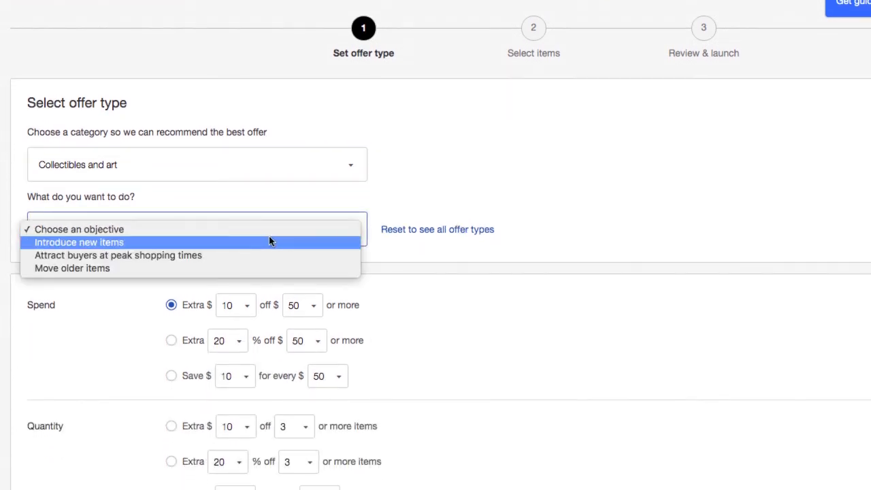
click(114, 255)
scroll(346, 411, down, 3)
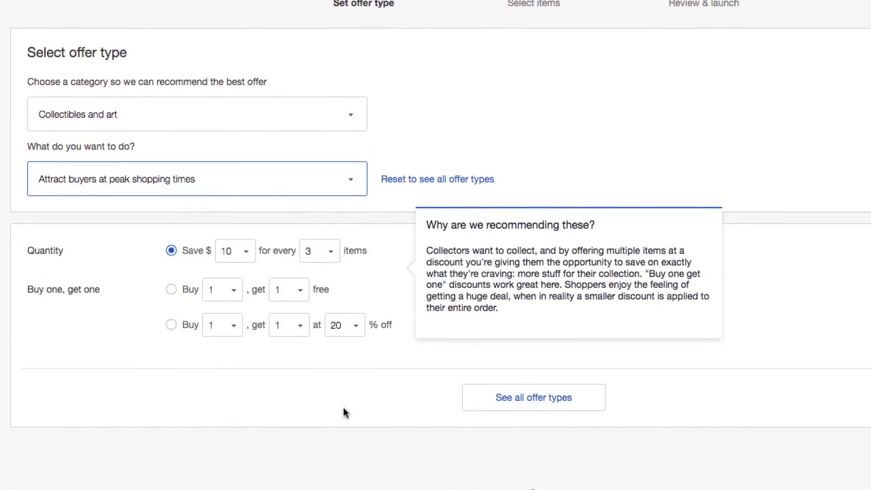
Step: Reset to all offer types and configure the spend offer as an extra 10% off $25 or more
click(401, 154)
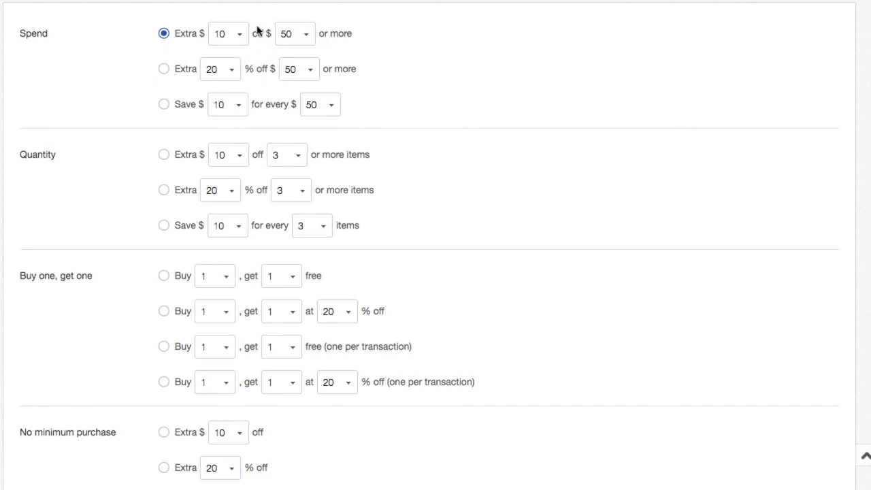
click(164, 71)
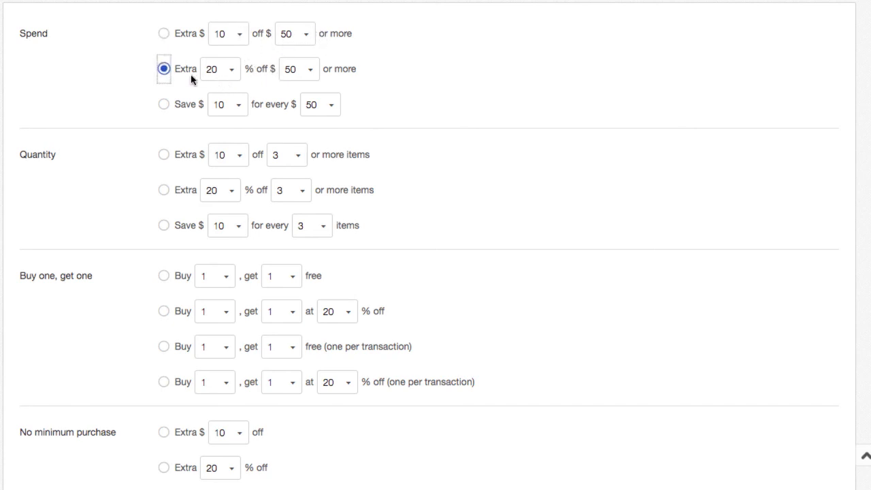
click(300, 73)
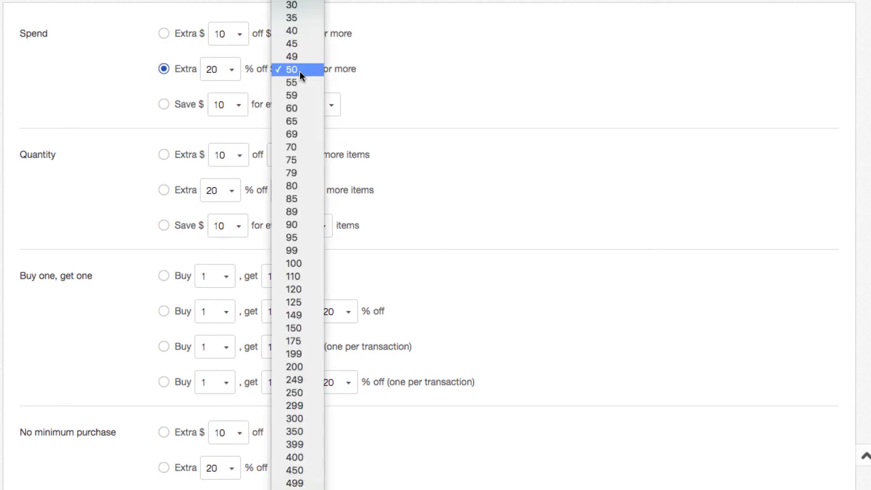
click(301, 70)
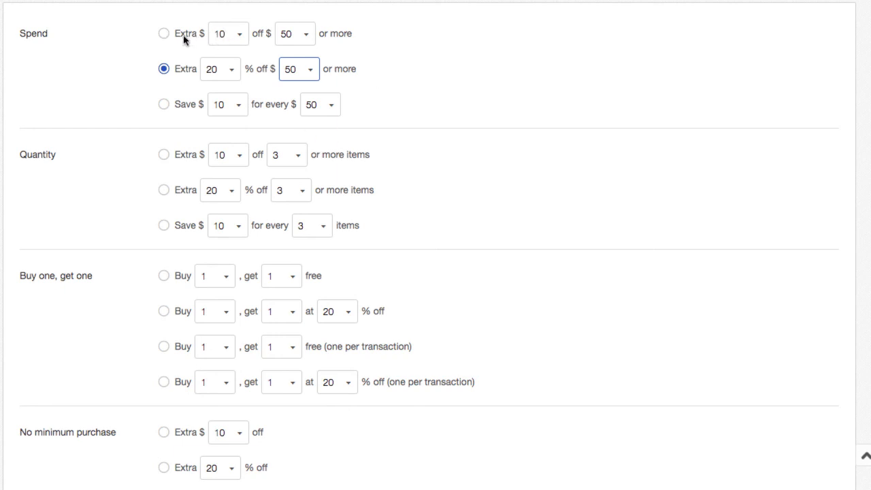
click(237, 76)
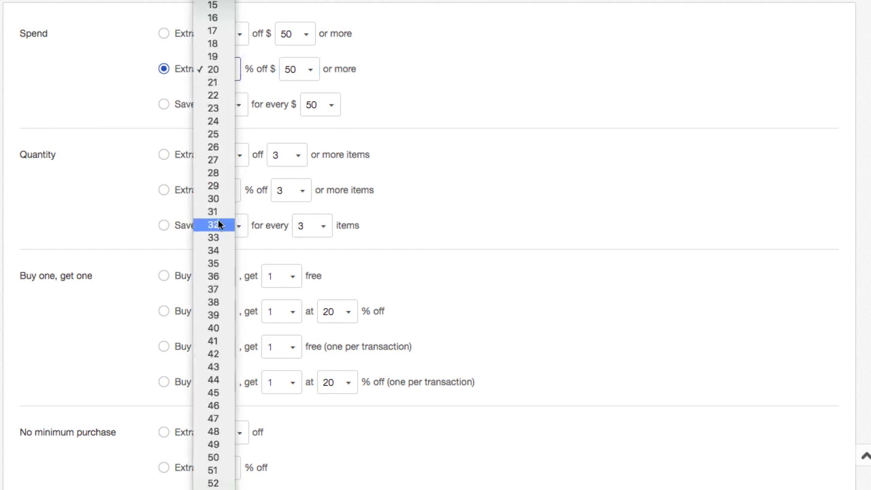
click(213, 1)
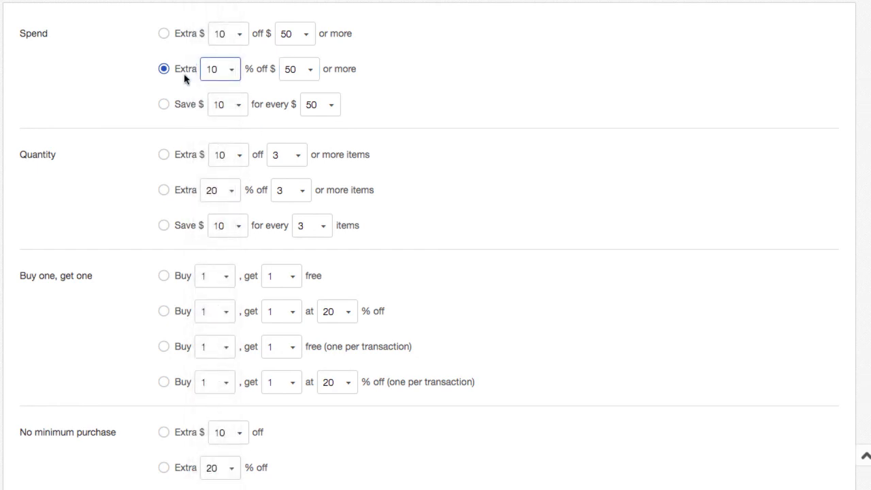
click(309, 71)
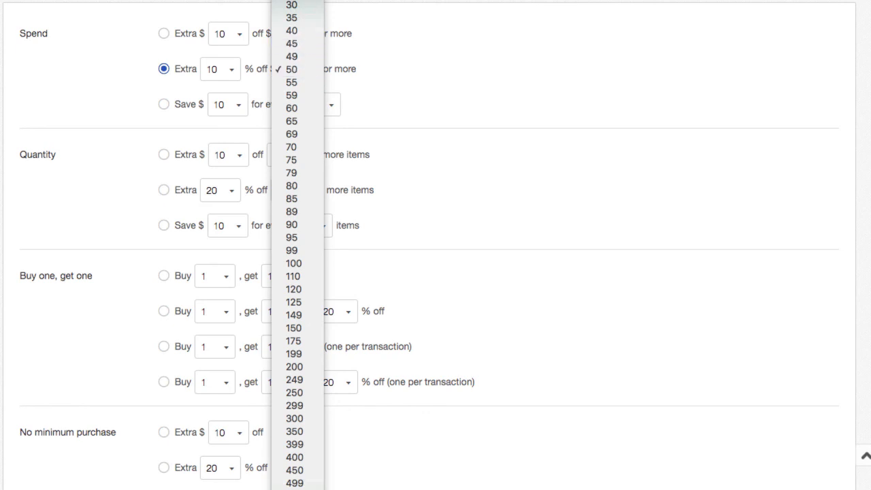
click(306, 3)
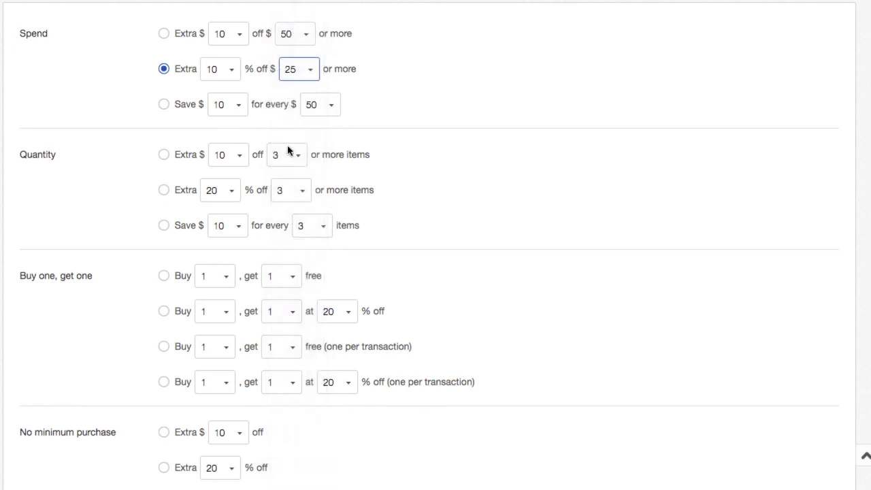
Step: Choose the quantity offer of an extra $10 off 3 or more items and check its item-count options
scroll(391, 141, down, 3)
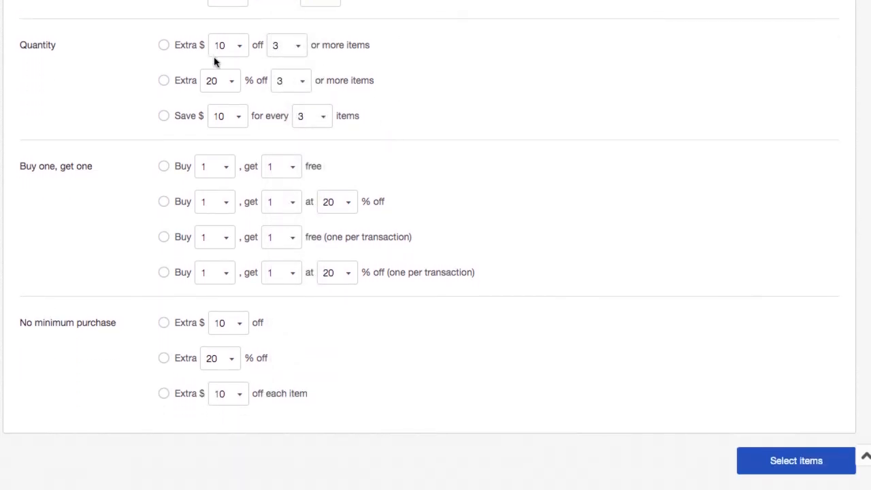
click(163, 45)
click(288, 46)
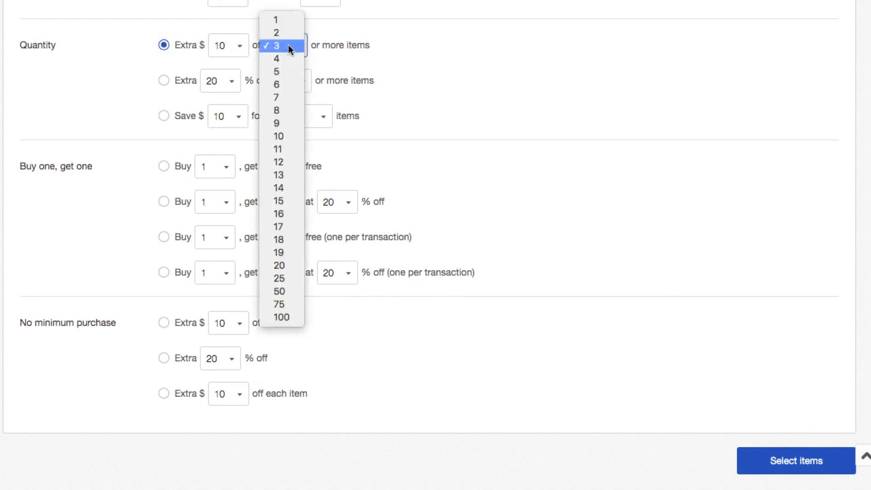
click(424, 55)
scroll(413, 107, down, 1)
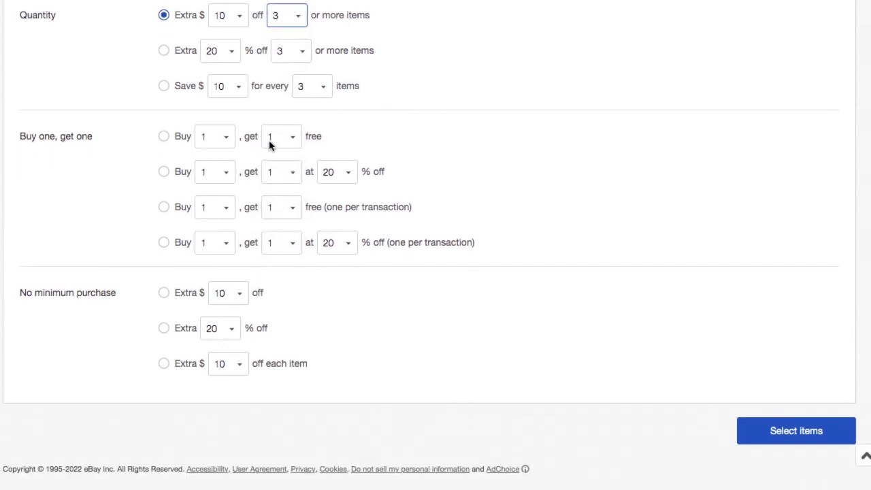
Step: Choose the no-minimum-purchase offer of an extra $10 off
click(164, 294)
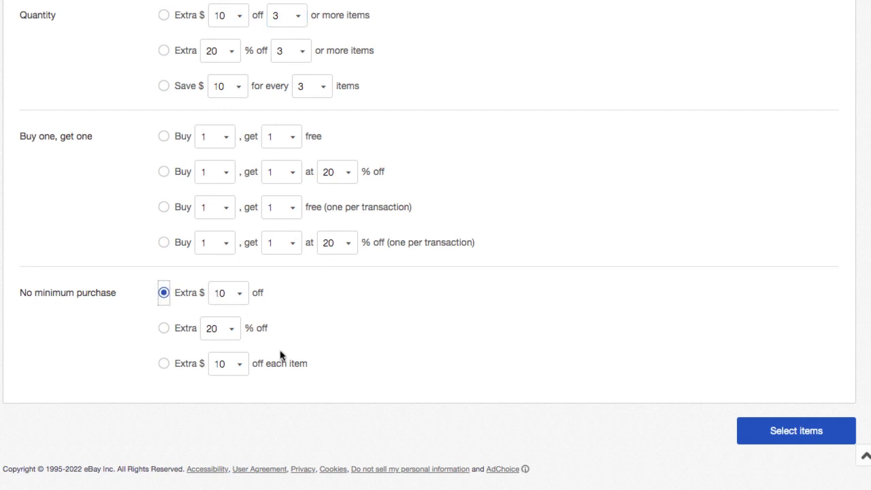
scroll(608, 382, up, 2)
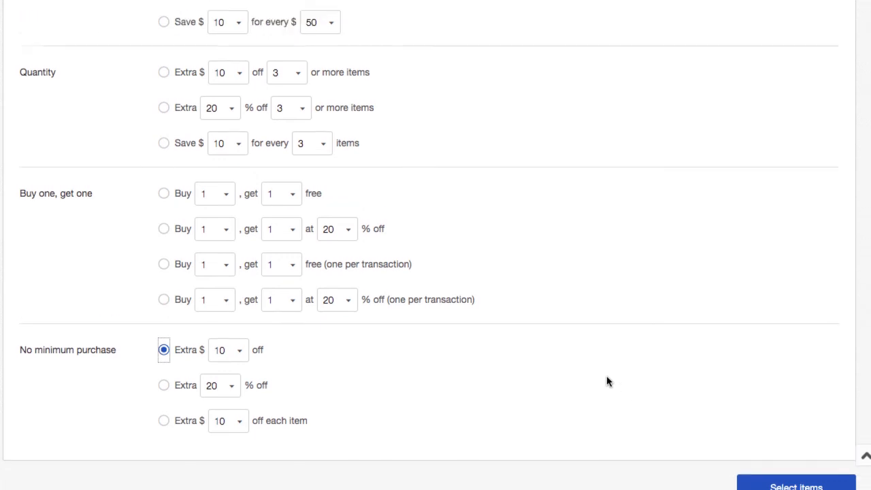
scroll(608, 382, up, 3)
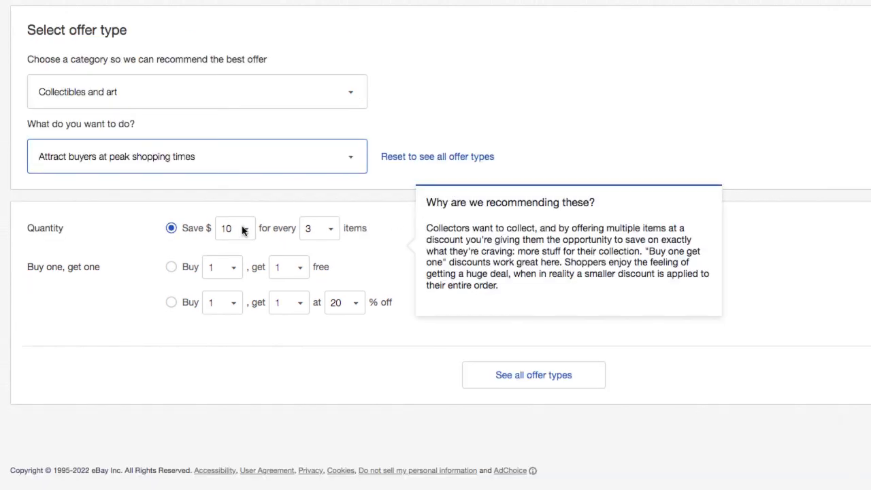
Step: Set the quantity offer to save $10 for every 1 item and continue to selecting items from the live inventory
click(227, 233)
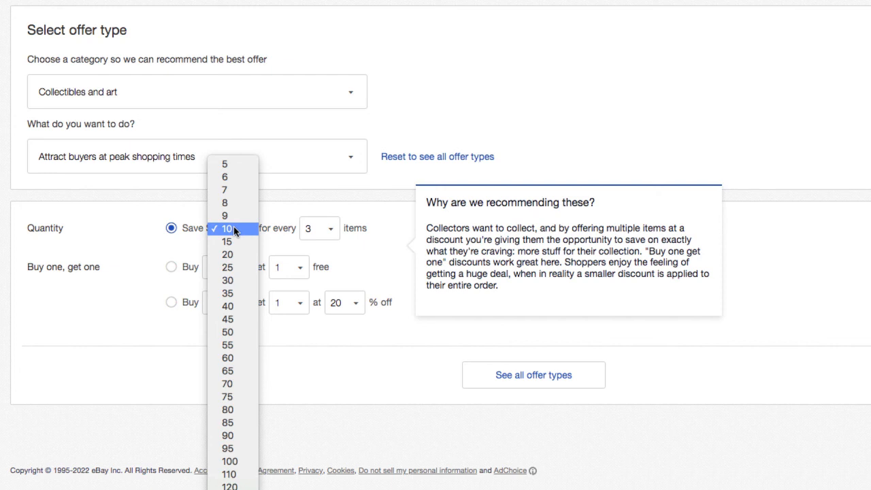
click(232, 230)
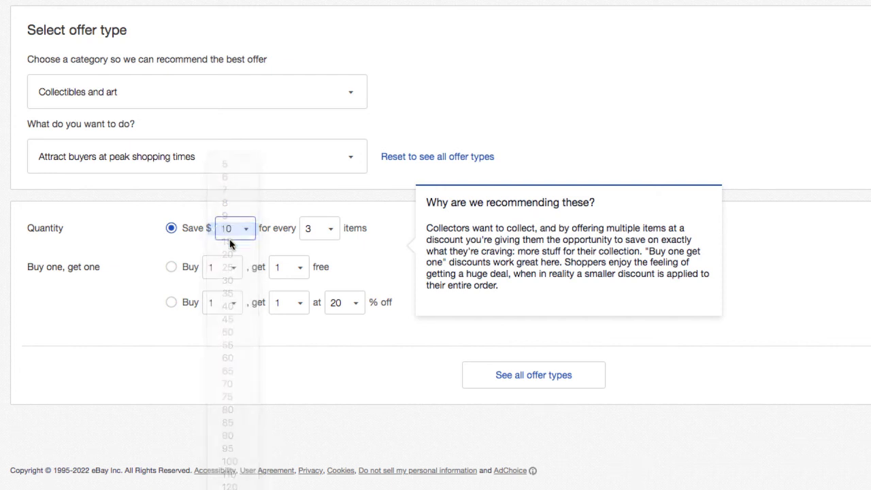
click(317, 232)
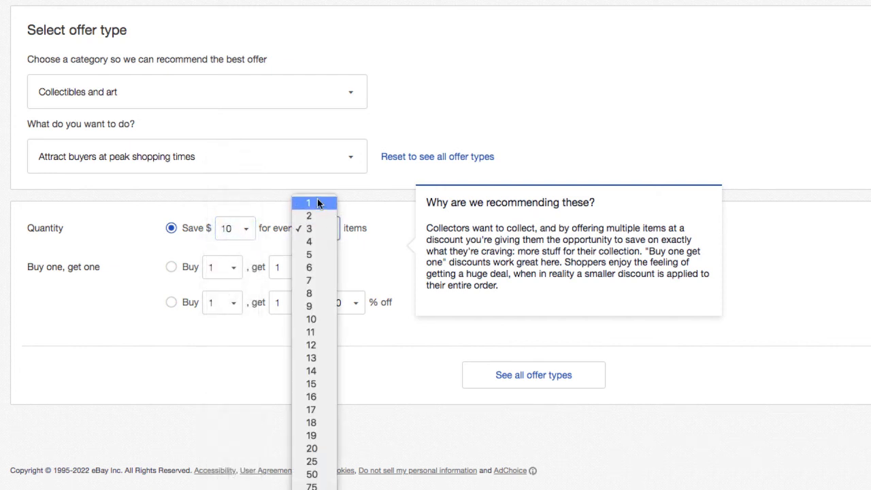
click(311, 204)
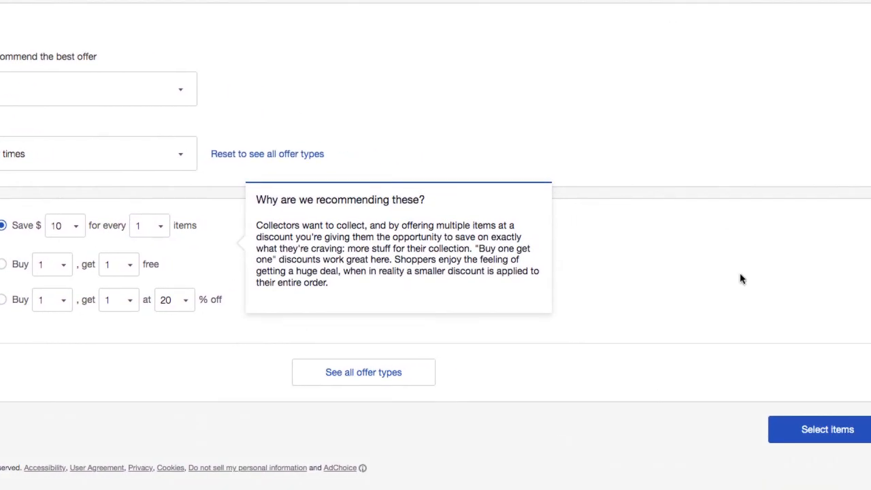
click(818, 430)
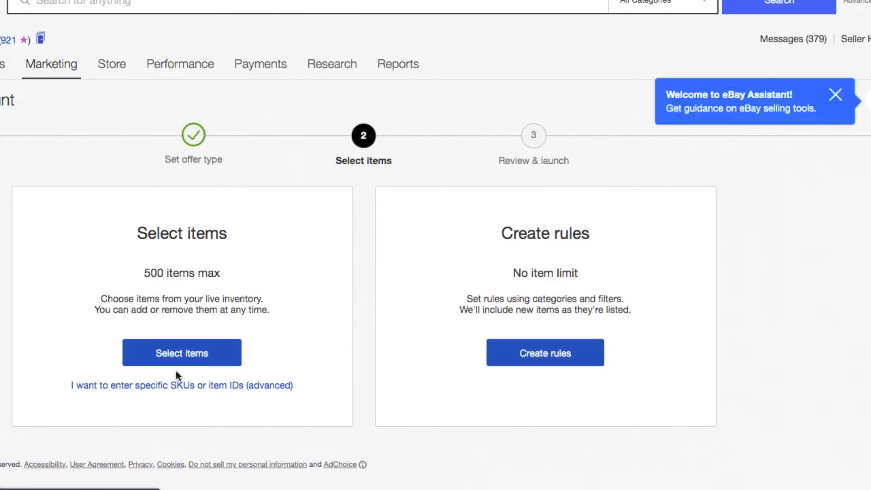
click(177, 354)
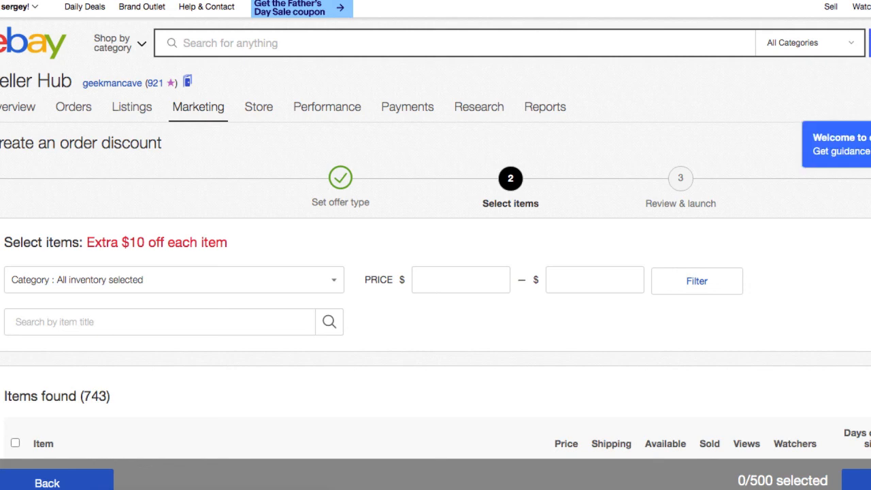
Step: Search the inventory by item title for ".68"
scroll(404, 227, down, 1)
click(111, 282)
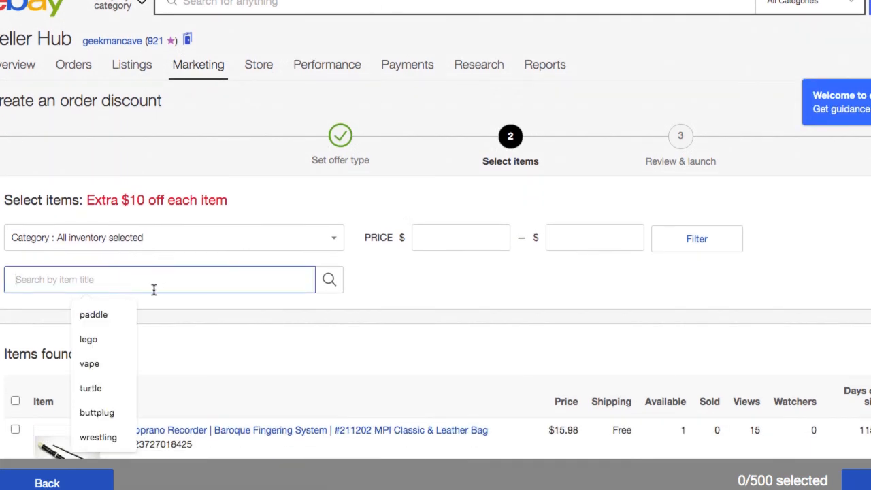
scroll(163, 295, down, 3)
scroll(162, 292, up, 2)
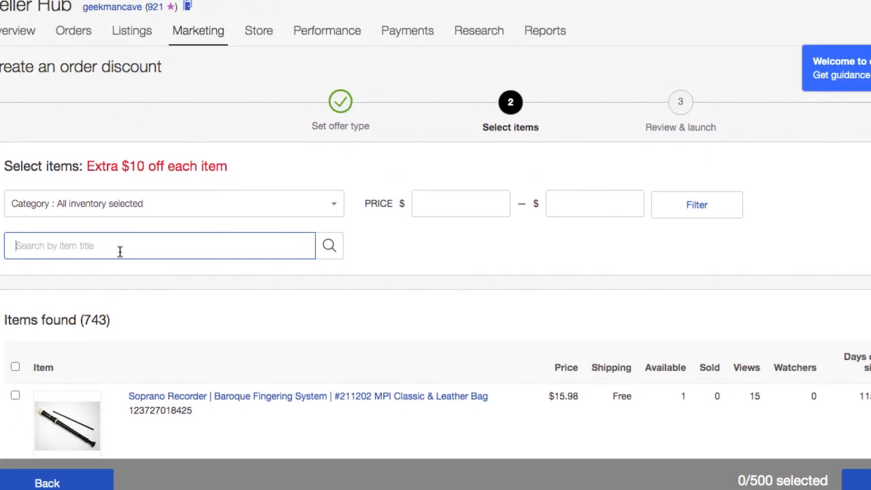
click(17, 246)
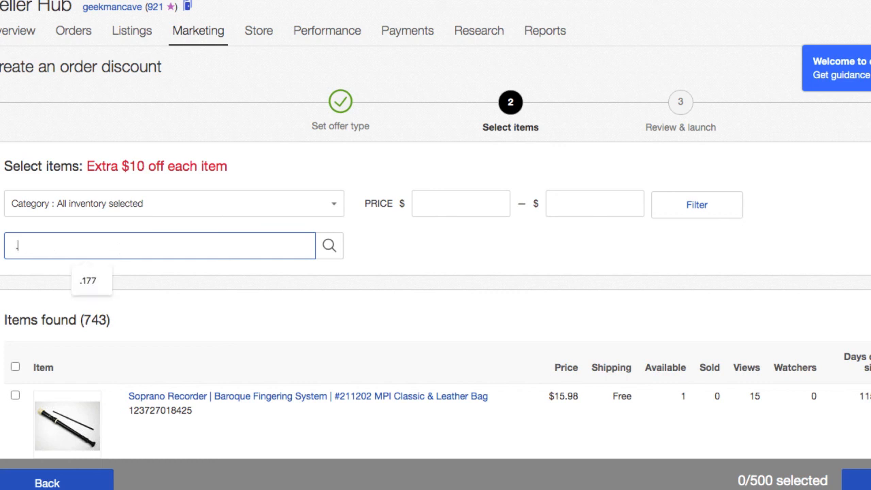
text(.68)
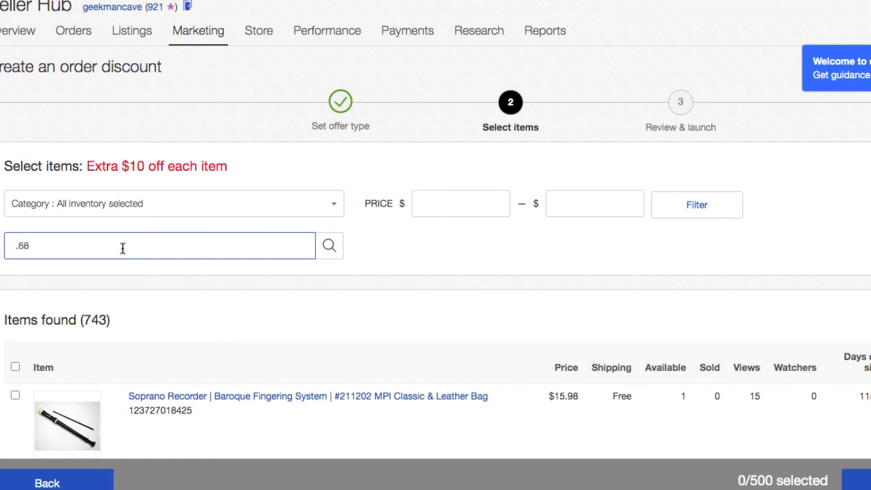
click(330, 253)
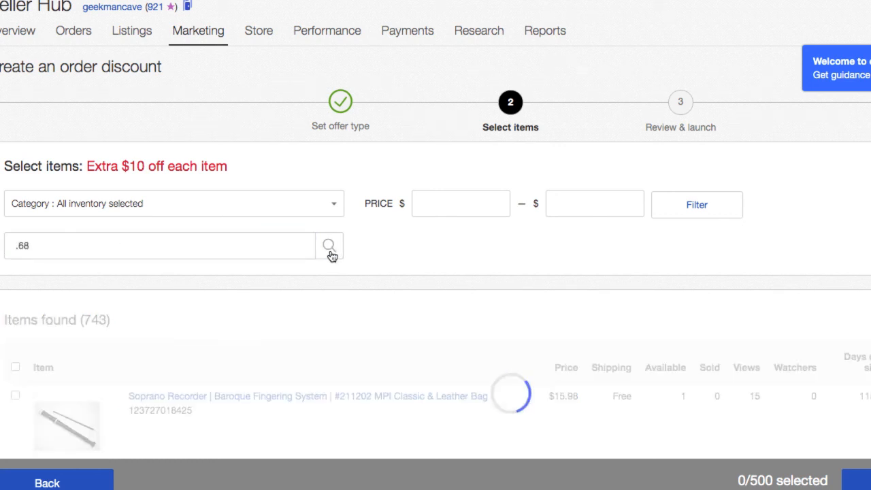
Step: Select the 25x Empty Plastic .68 cal Shell paintballs listing for the discount, confirm it and continue to the offer review
scroll(352, 287, down, 2)
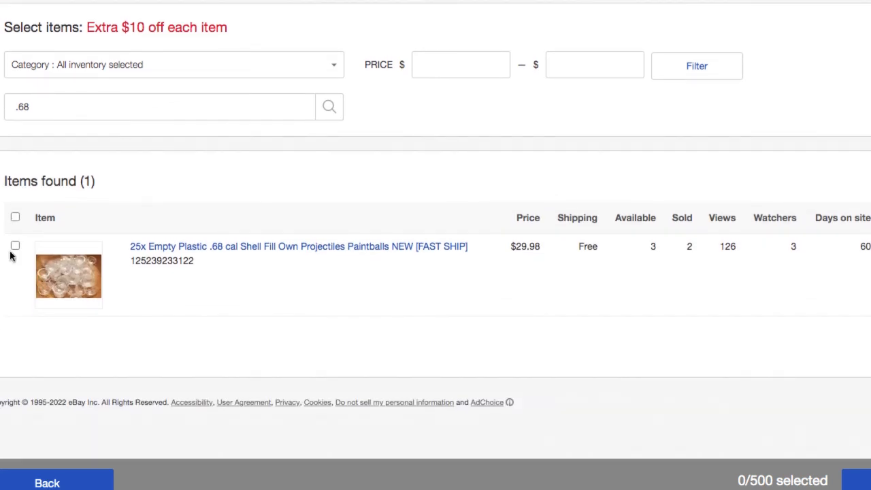
click(15, 246)
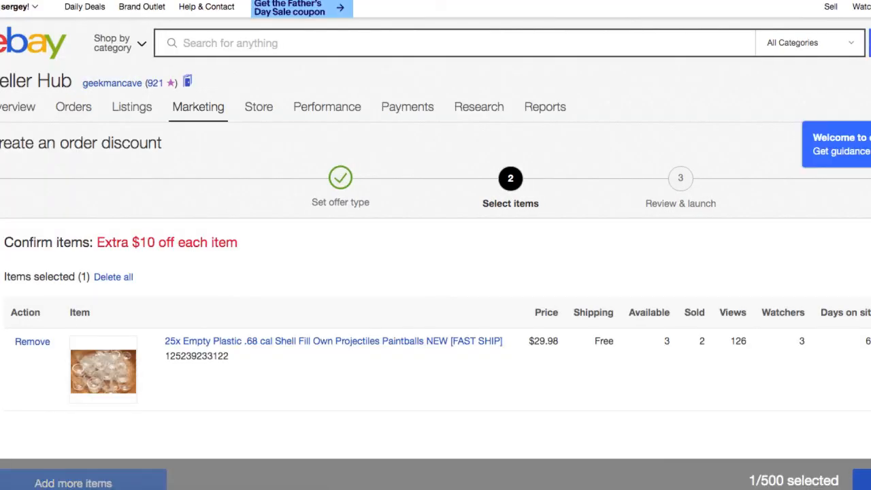
scroll(800, 398, down, 1)
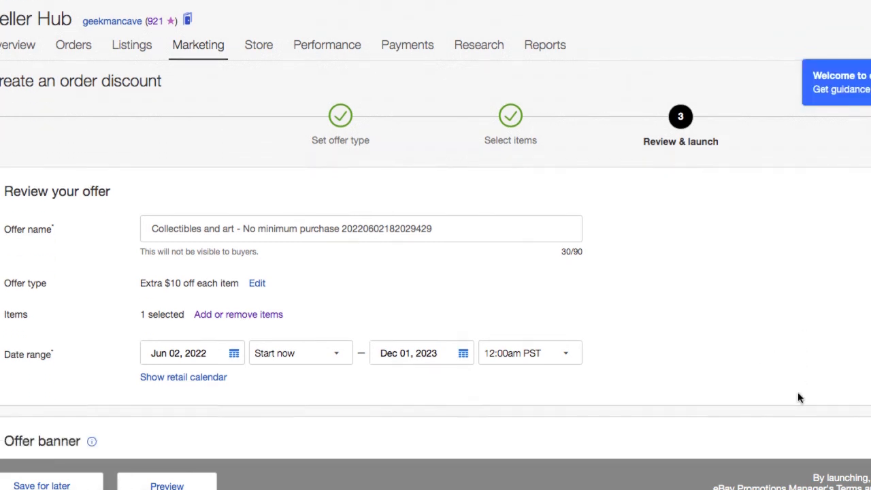
Step: Try to launch the offer, and enter "Big Sale" as the offer description in the banner section
scroll(800, 398, down, 1)
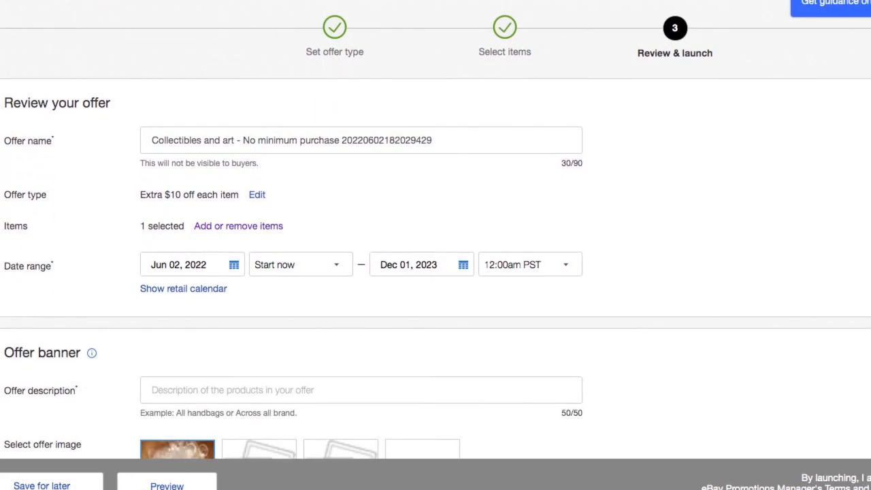
click(800, 484)
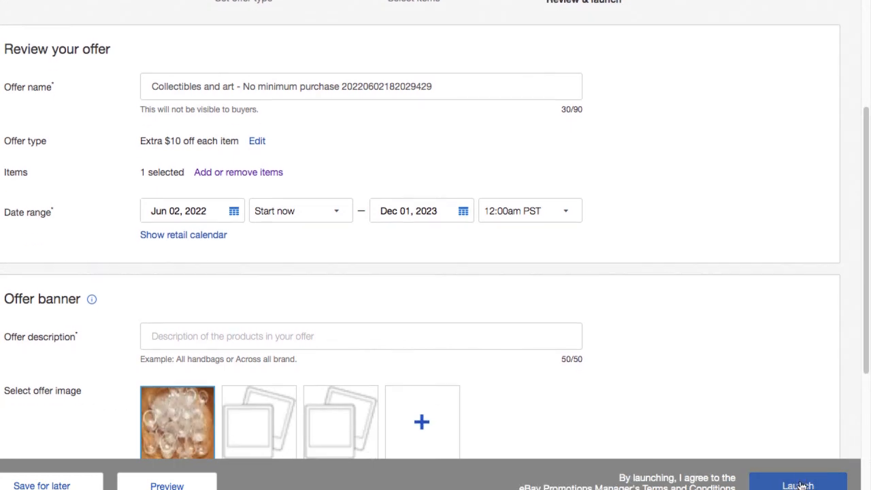
click(331, 342)
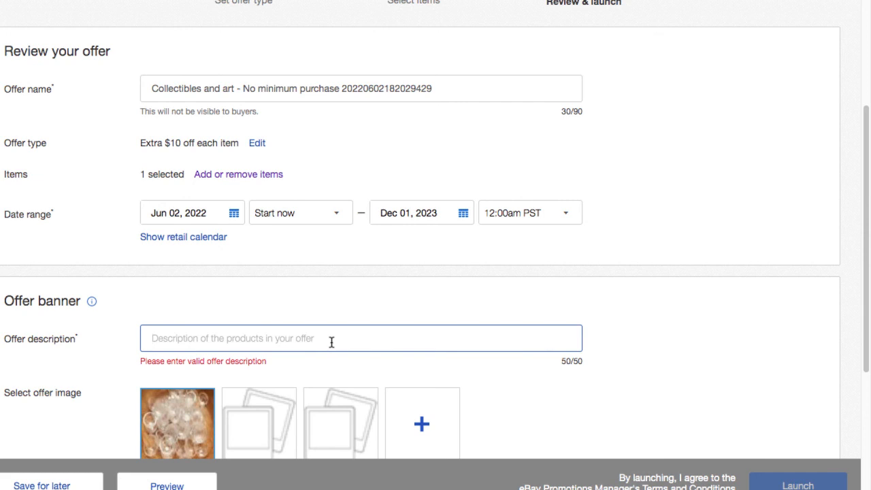
text(Big Sale)
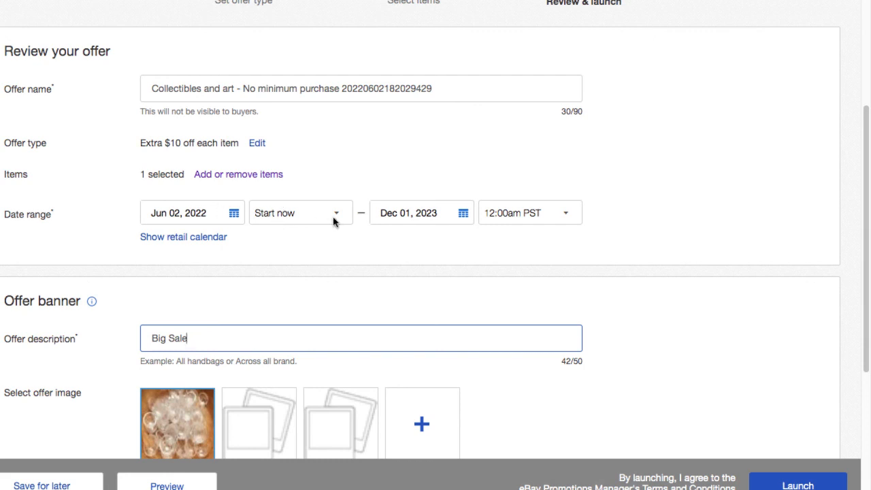
Step: Set the end date of the offer's date range to Jul 14, 2023
click(460, 217)
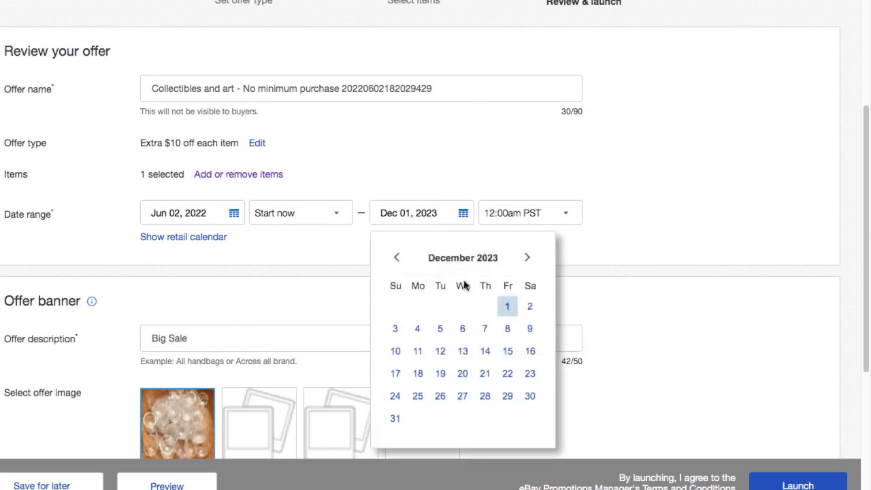
click(395, 261)
click(398, 261)
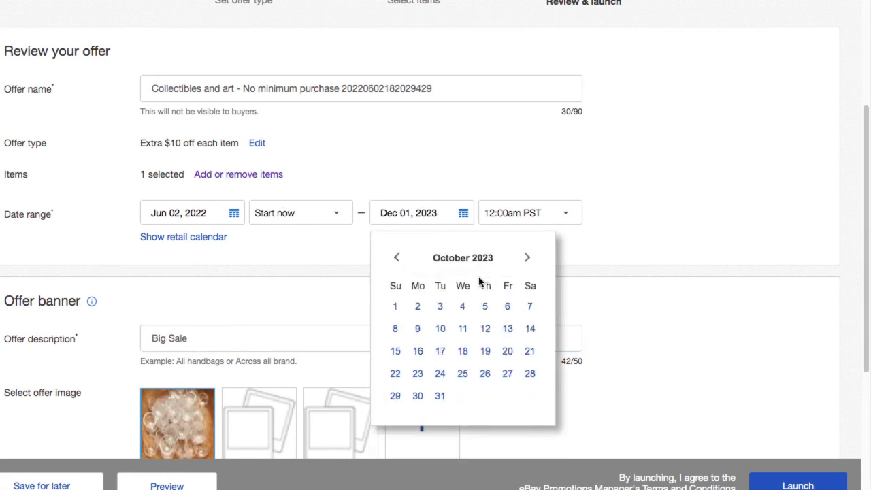
click(395, 260)
click(395, 261)
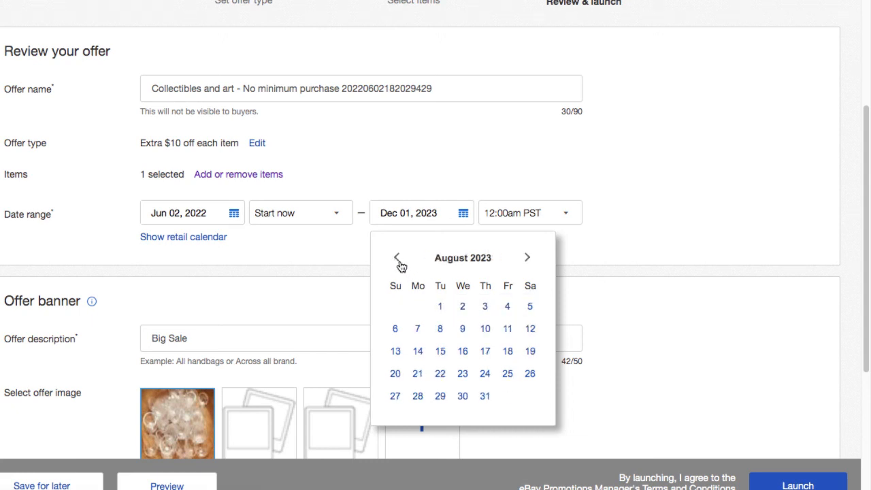
click(399, 262)
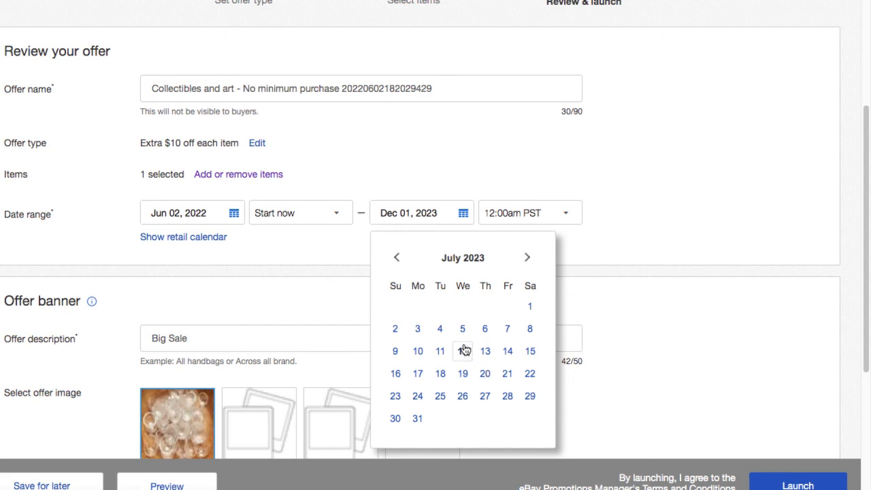
click(484, 353)
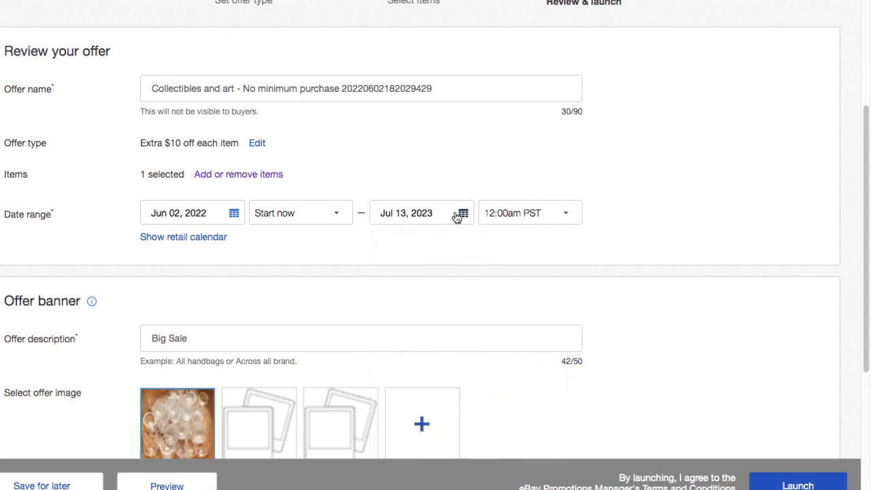
click(461, 215)
click(507, 351)
Step: Launch the order discount and look it up in the list of promotions
scroll(601, 431, down, 2)
click(804, 485)
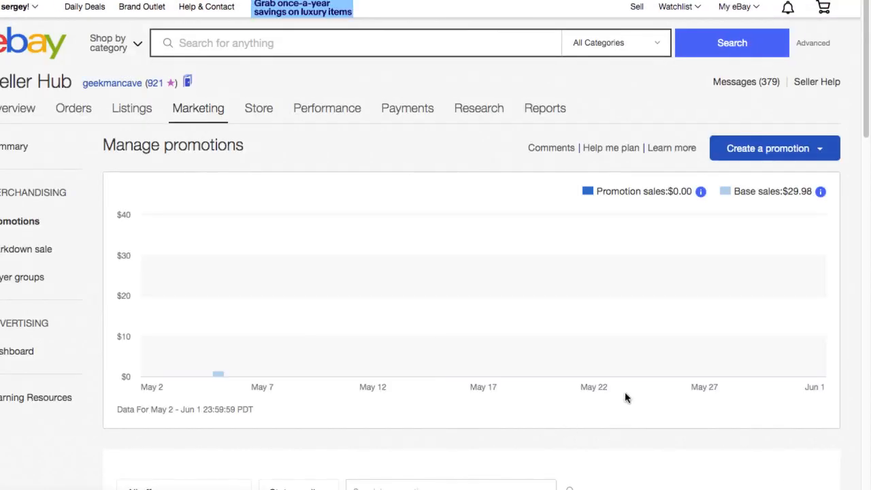
scroll(472, 373, down, 5)
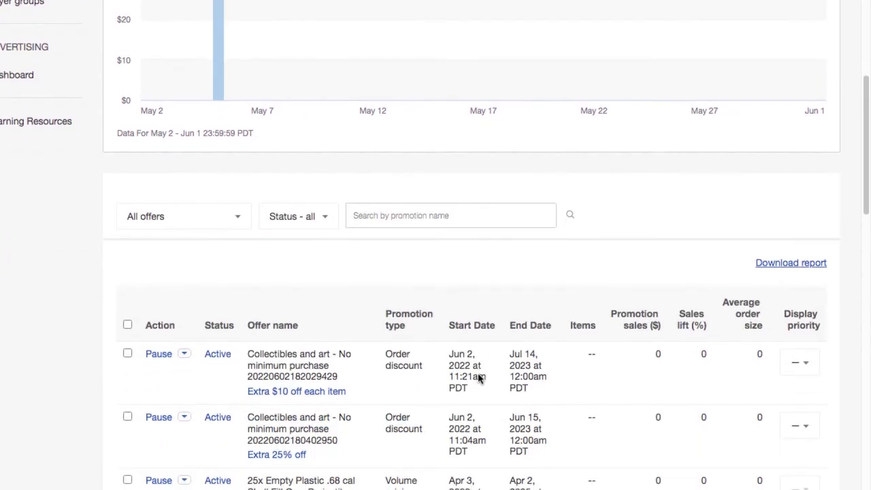